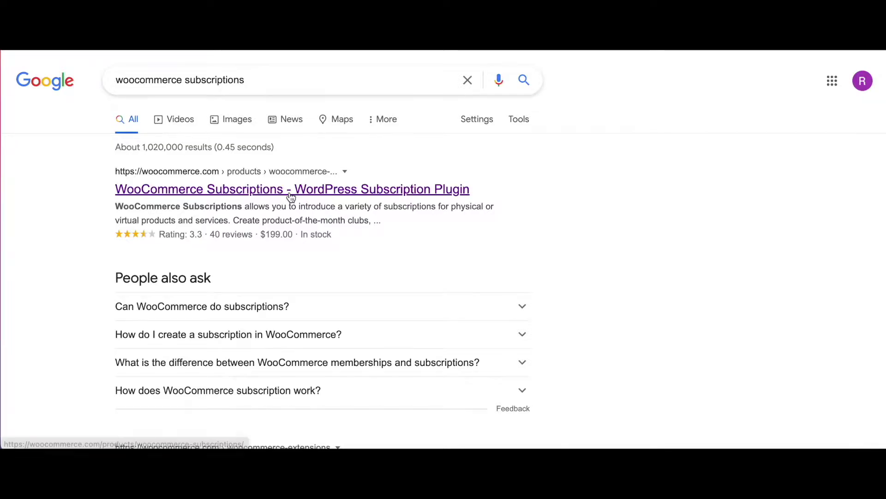
- Open the WooCommerce Subscriptions plugin page on woocommerce.com from the search results
click(257, 190)
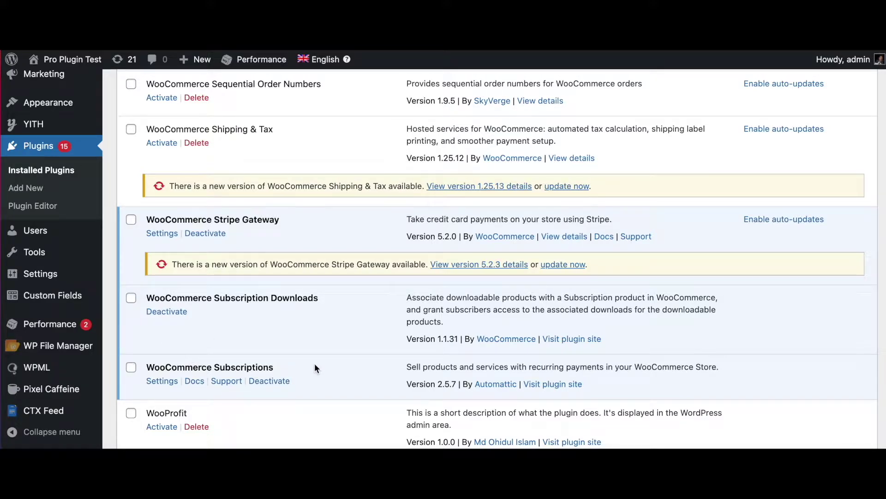
- Switch to the WordPress admin and open the Magazine product from the store's product list for editing
scroll(93, 264, up, 4)
scroll(92, 265, up, 2)
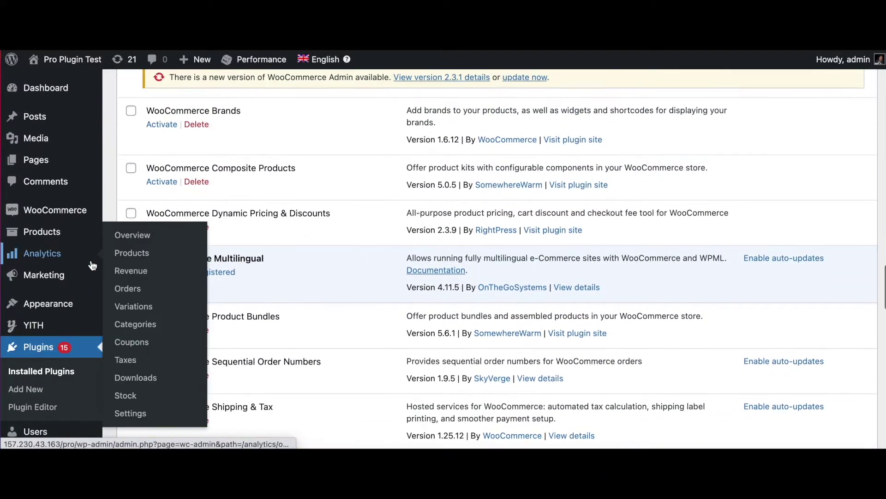
click(52, 233)
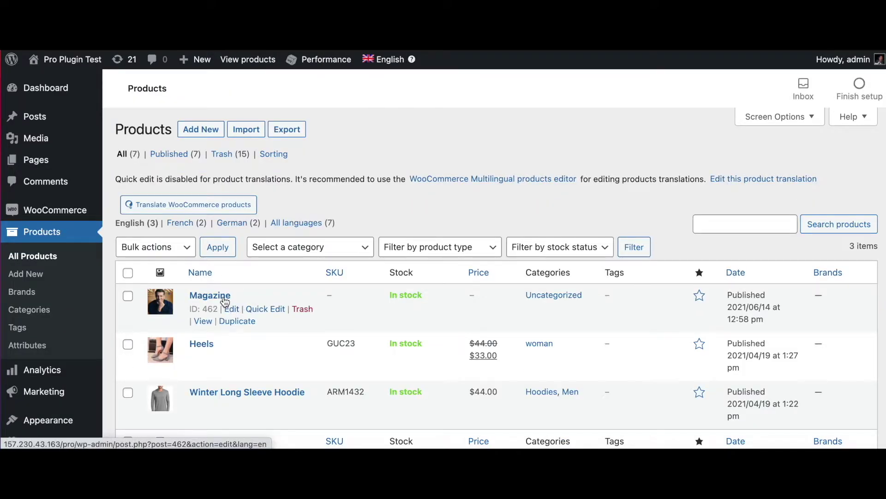
click(224, 300)
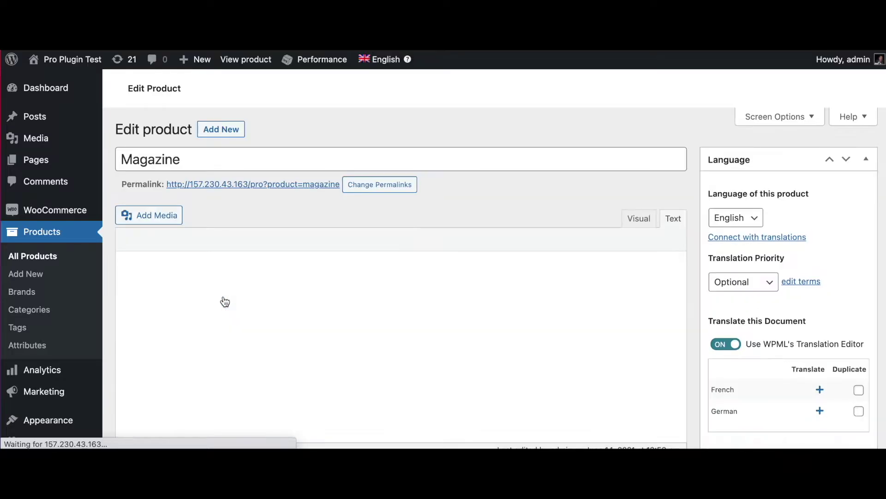
- Change the Magazine product's type to Simple subscription in its product data
scroll(363, 310, down, 5)
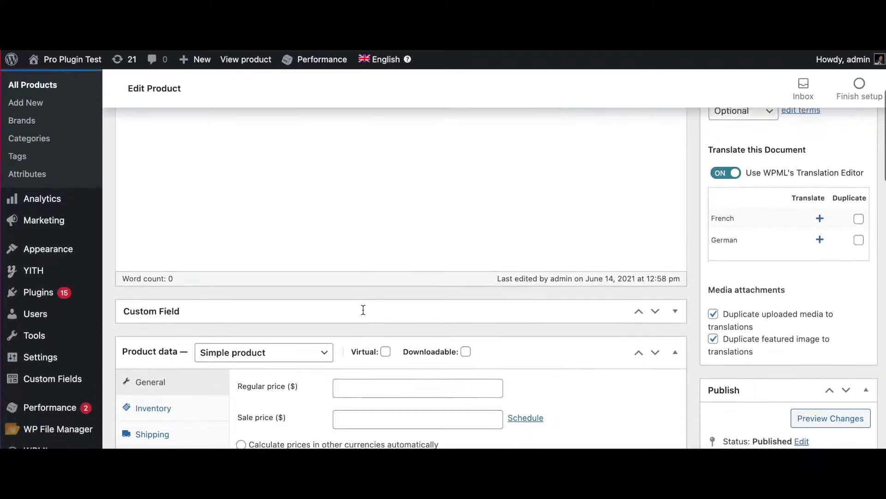
click(287, 320)
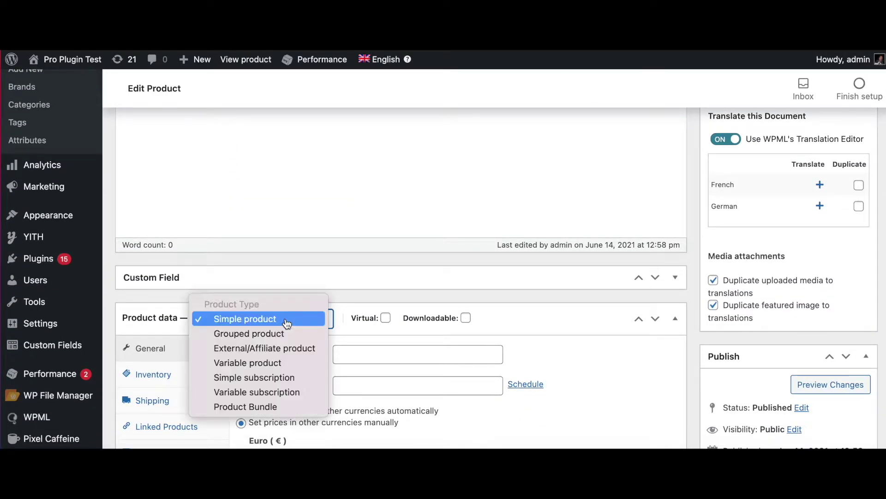
click(254, 379)
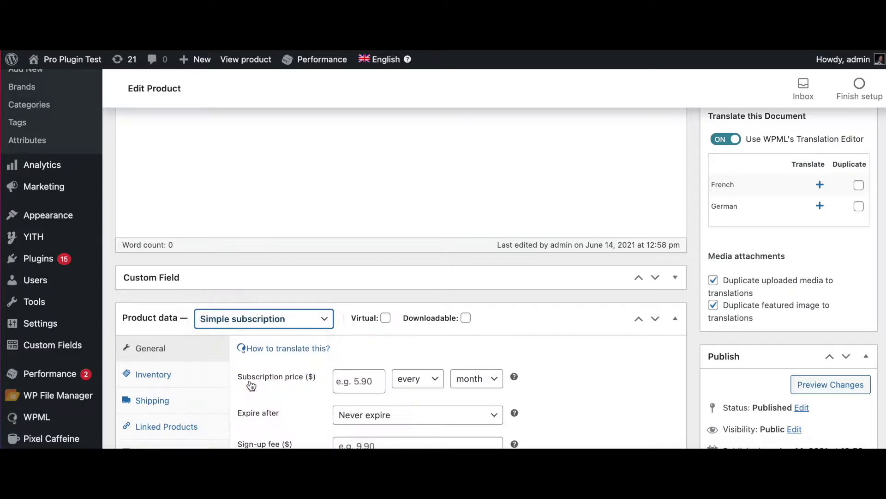
- Set the Magazine product's subscription price to $120 every year and save the product
scroll(353, 331, down, 1)
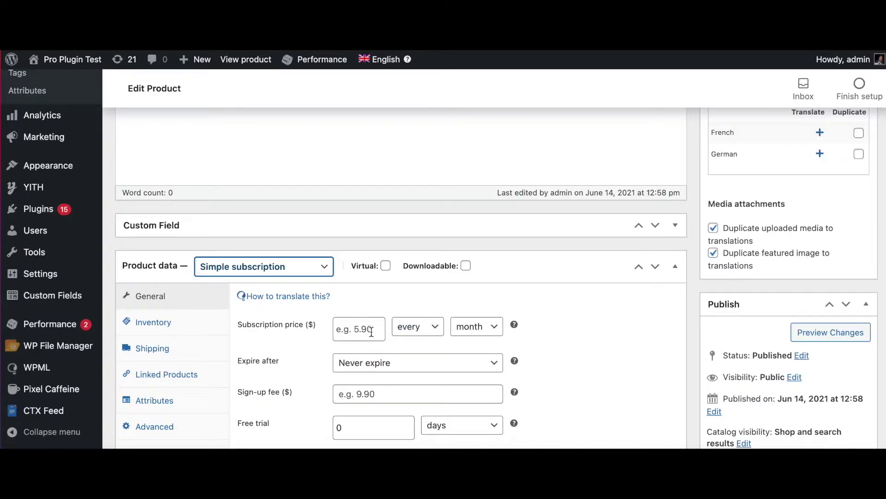
click(368, 331)
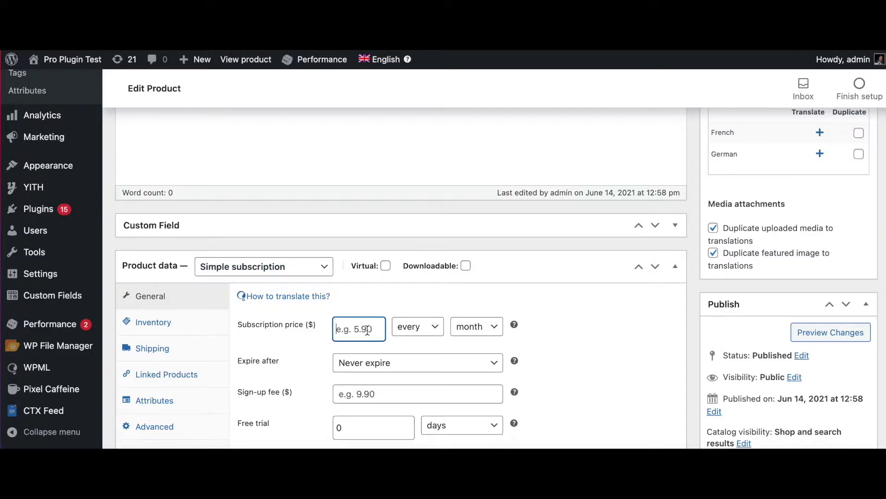
text(120)
click(472, 327)
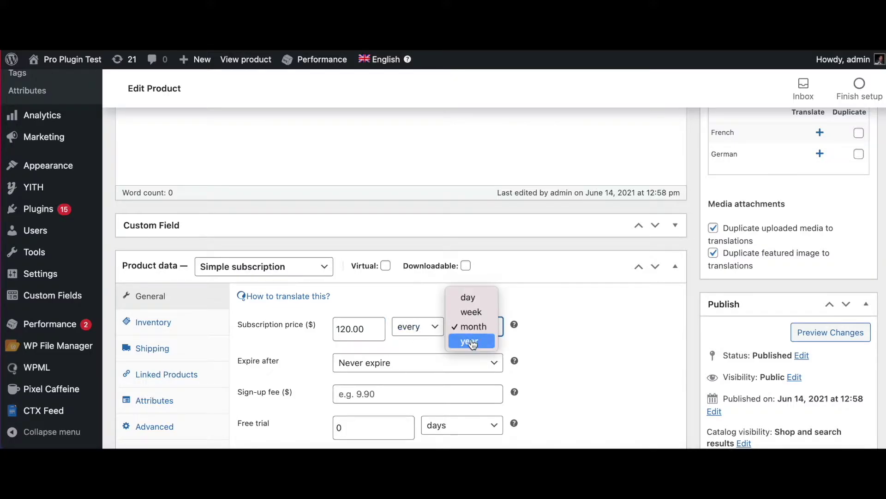
click(472, 342)
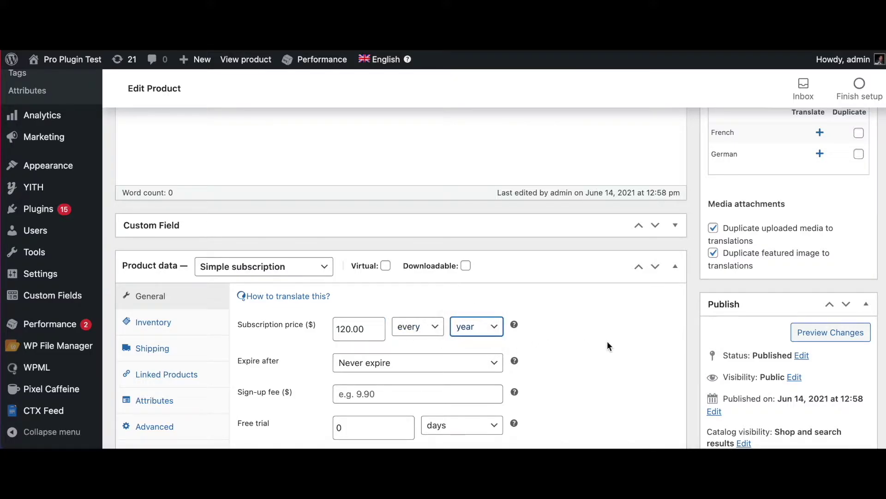
scroll(607, 347, down, 2)
click(847, 394)
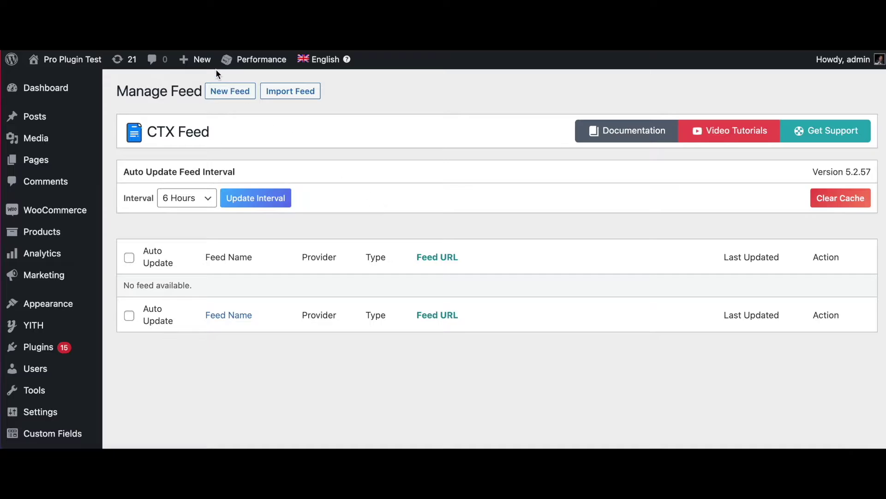
- Create a new CTX product feed with the Google Shopping template and the file name Subs Product
click(233, 94)
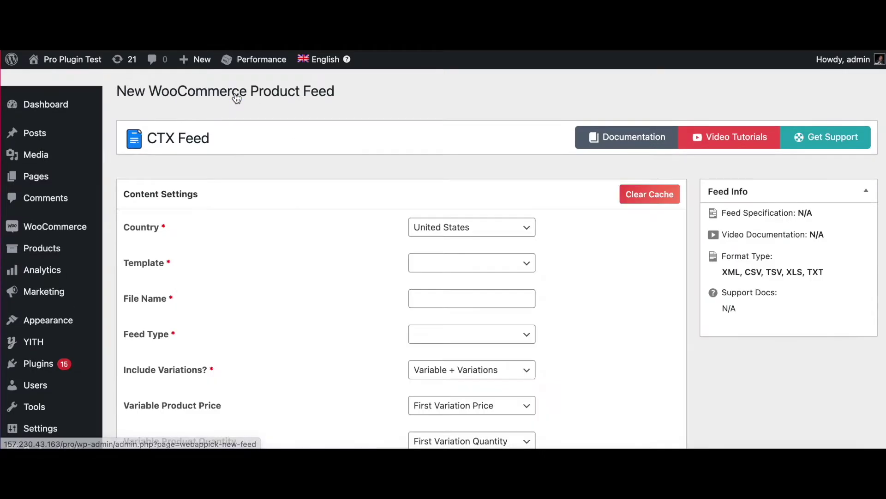
click(449, 269)
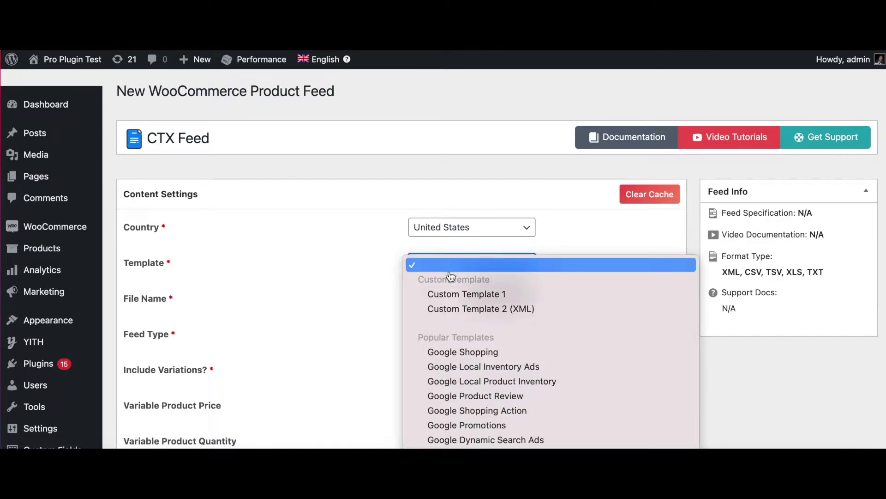
scroll(497, 342, down, 3)
click(473, 271)
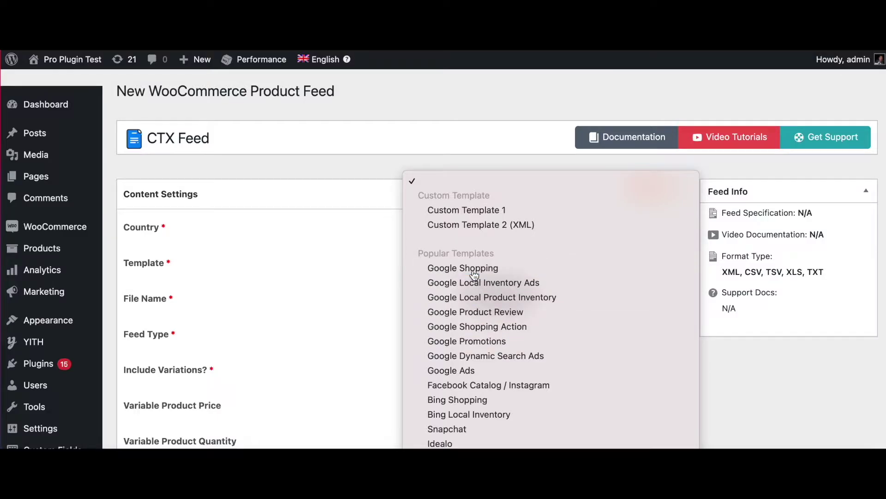
click(447, 294)
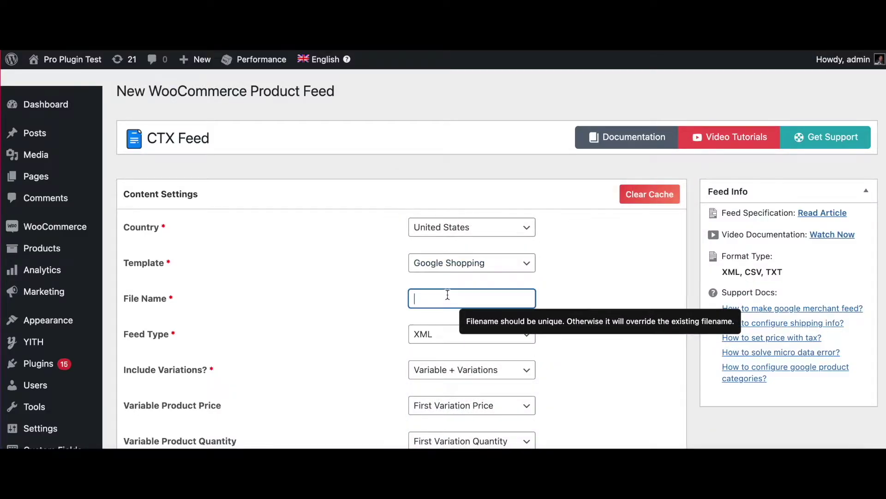
text(Subs Pr)
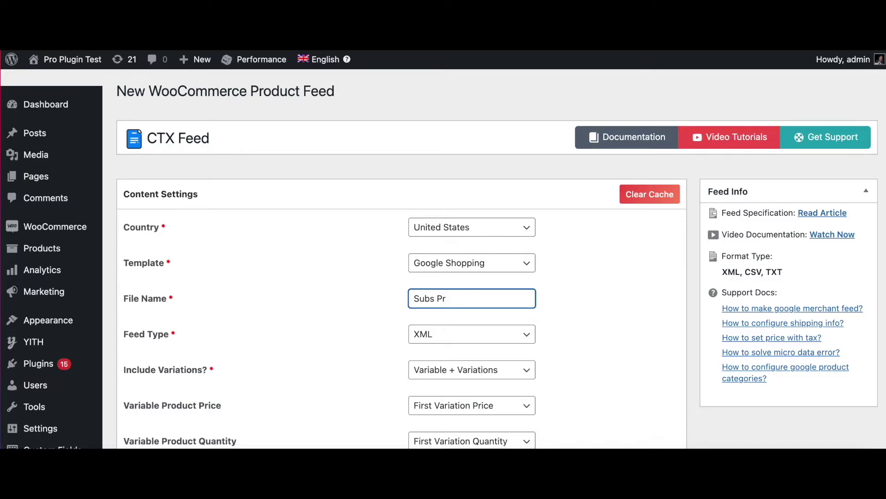
text(oduct)
- Set the feed's Google Product Category value to Media > Magazines & Newspapers
scroll(620, 288, down, 4)
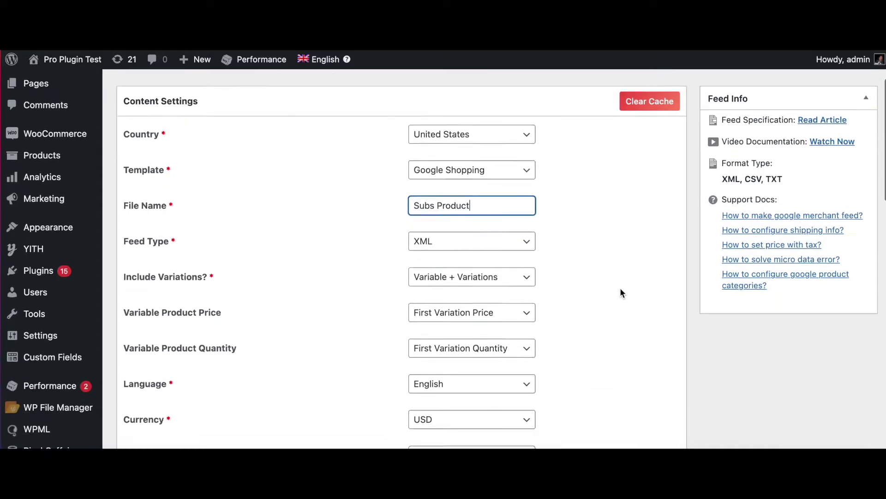
scroll(601, 336, down, 7)
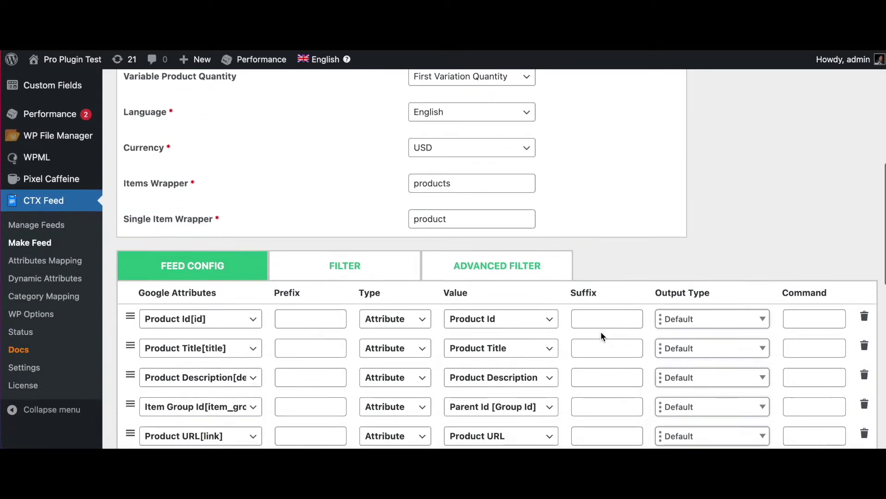
scroll(601, 331, down, 4)
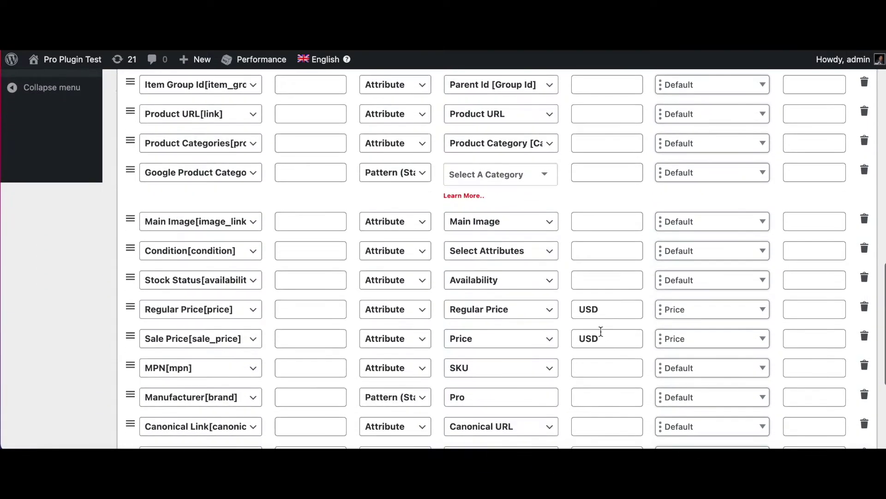
click(532, 180)
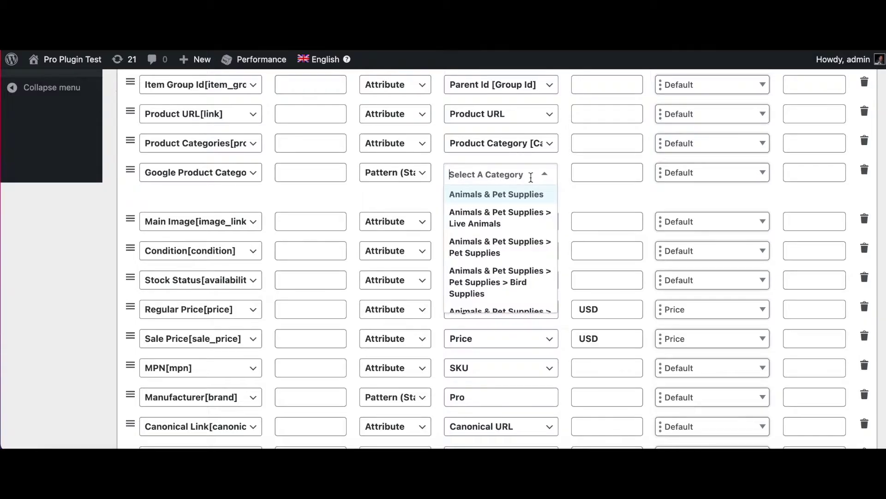
text(maga)
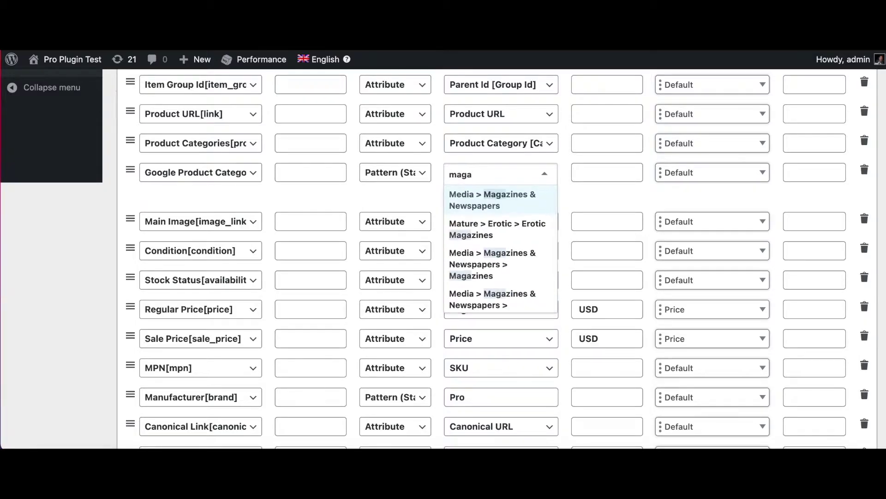
click(497, 204)
scroll(573, 208, down, 1)
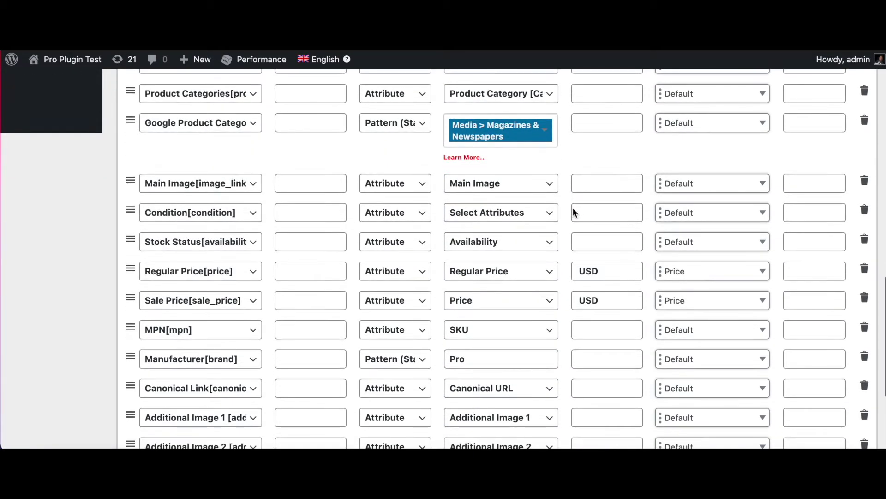
scroll(565, 290, down, 4)
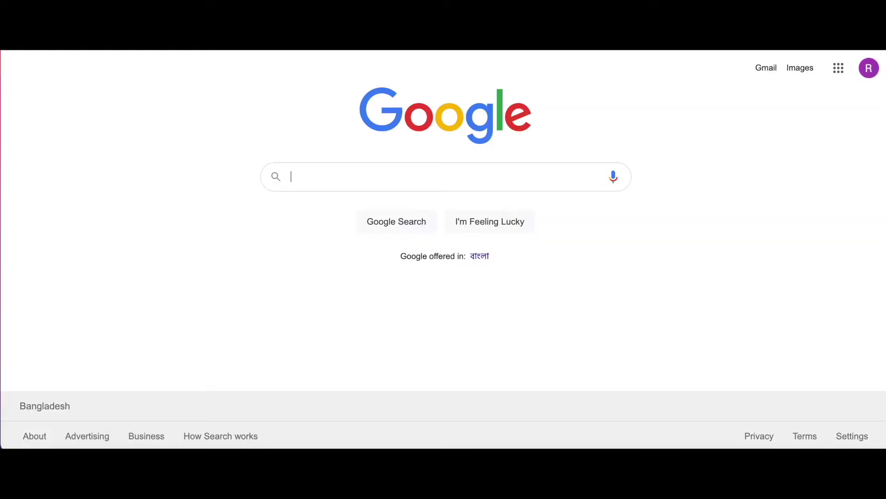
- Search Google for "subscription google merchant" and open the Merchant Center Help article defining subscription_cost
click(356, 179)
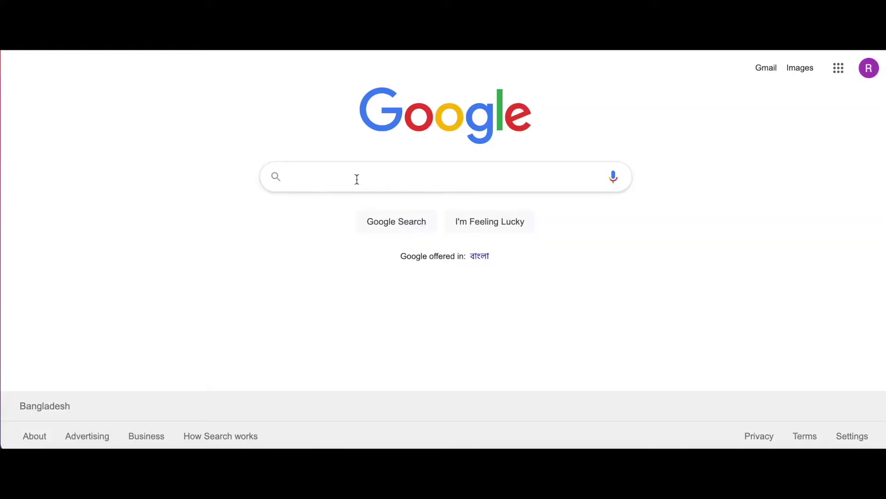
text(subscription google merchant)
key(Return)
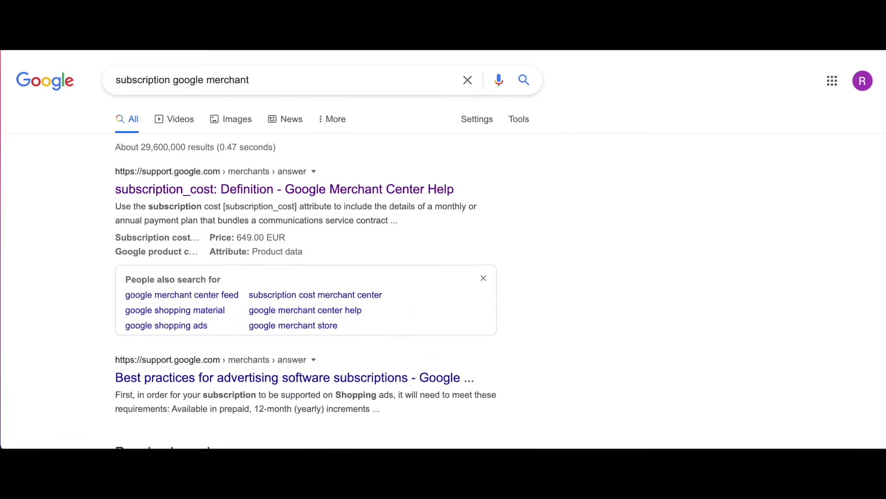
click(205, 190)
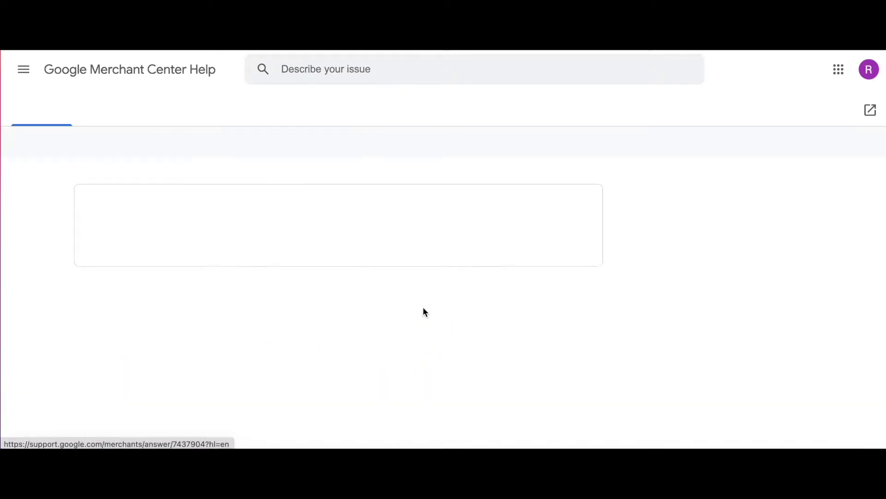
- Examine where subscription_cost may be used and the period, period_length and amount elements in its XML feed example
scroll(468, 340, down, 8)
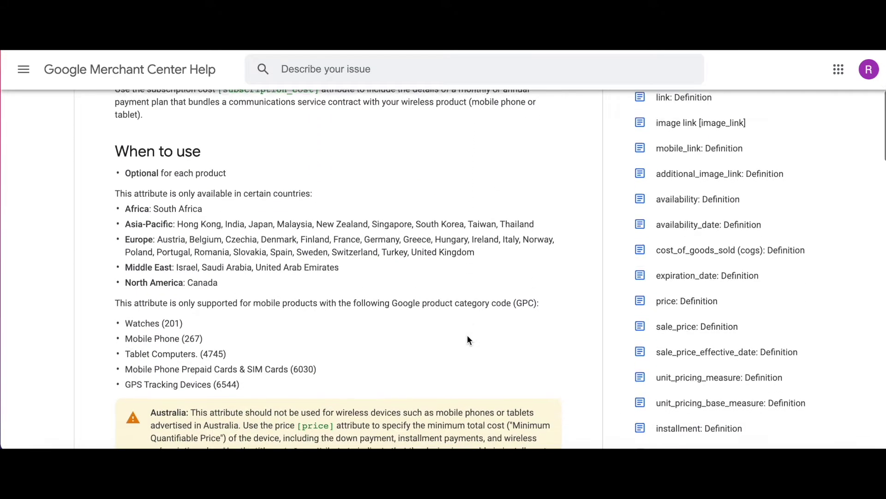
scroll(467, 339, down, 9)
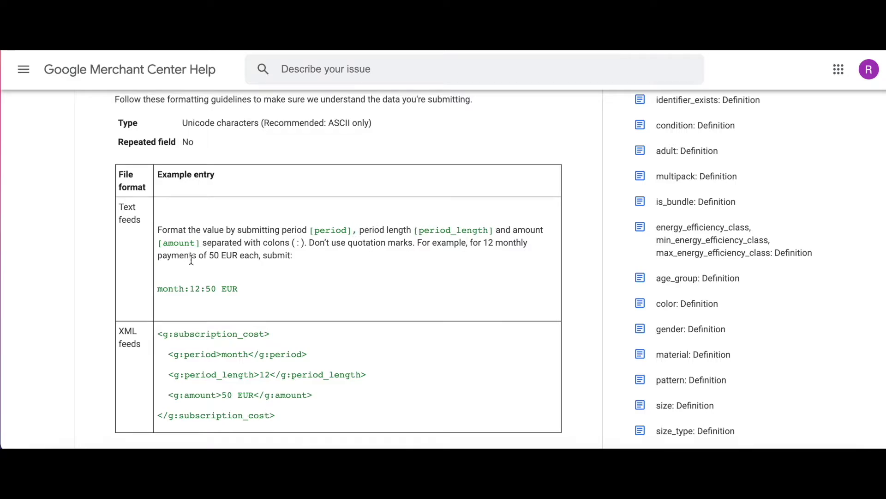
scroll(253, 311, down, 1)
drag(168, 300, 301, 305)
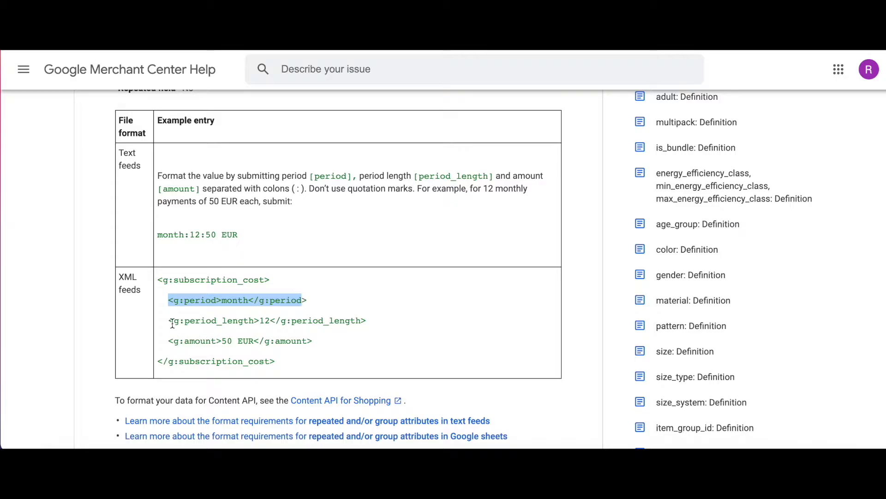
drag(174, 320, 367, 321)
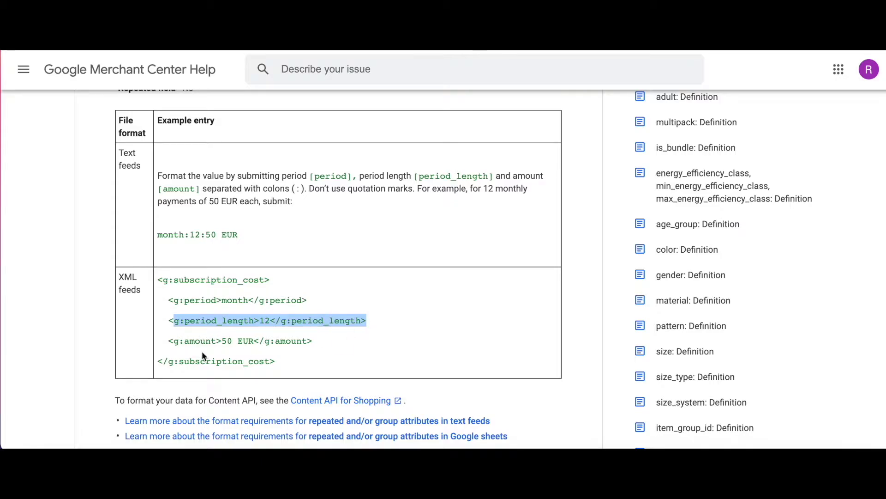
drag(174, 341, 298, 349)
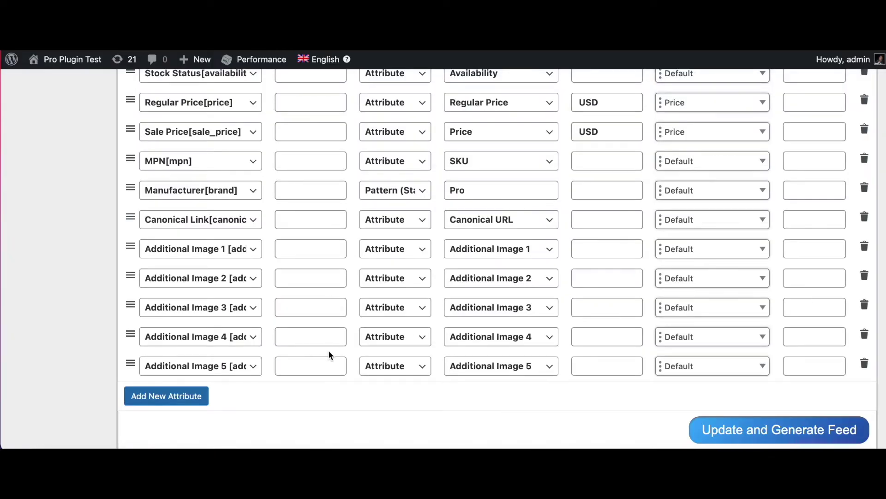
- Add a Subscription Period[period] attribute to the feed configuration and map it to the Subscription Period value
click(166, 402)
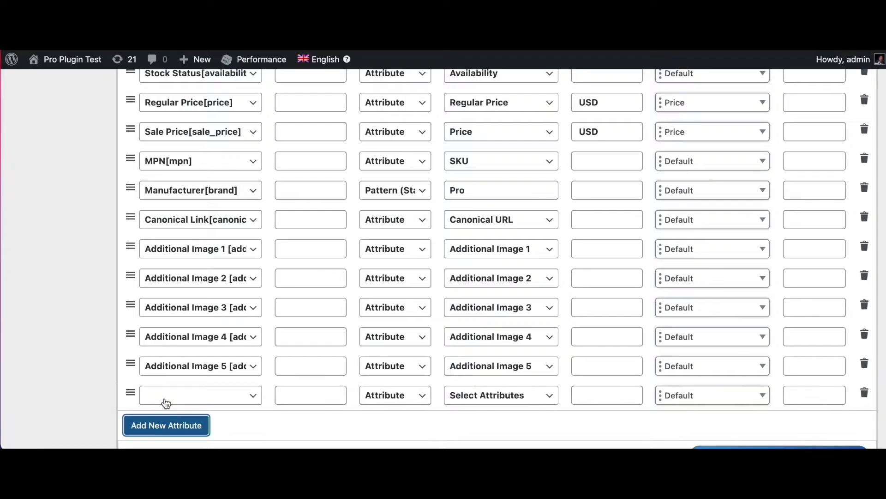
click(253, 398)
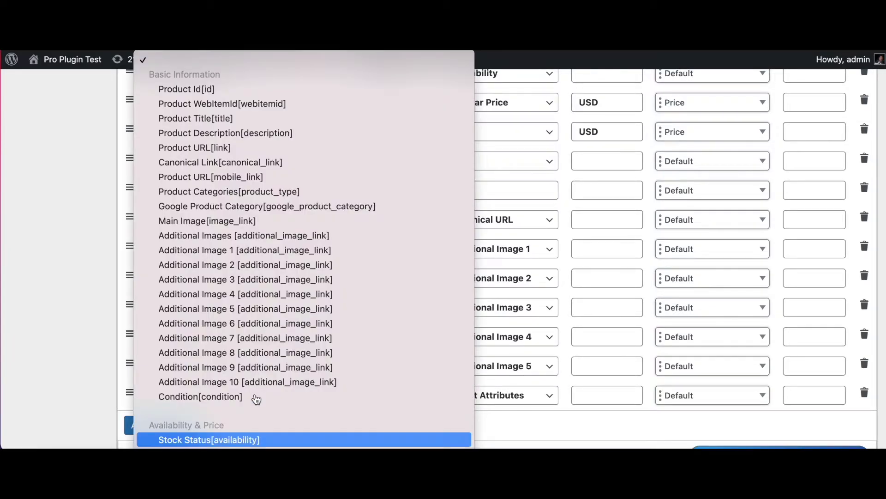
scroll(256, 399, down, 15)
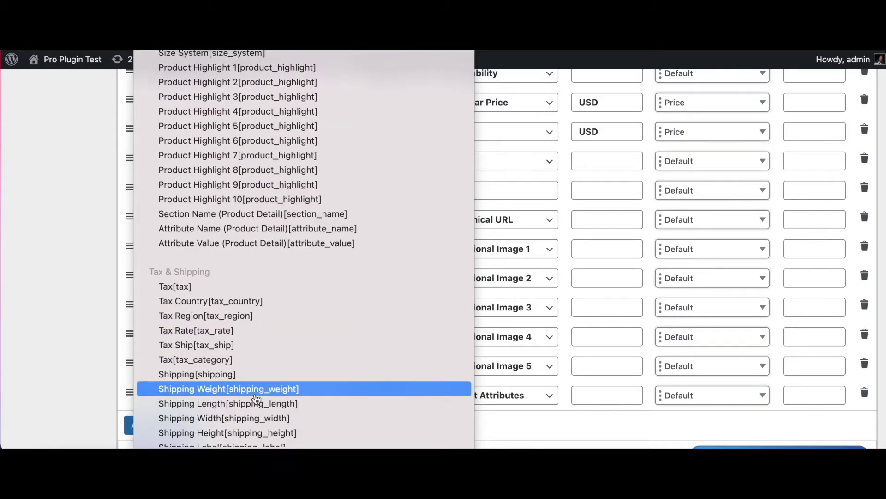
scroll(256, 399, down, 10)
scroll(256, 399, down, 10)
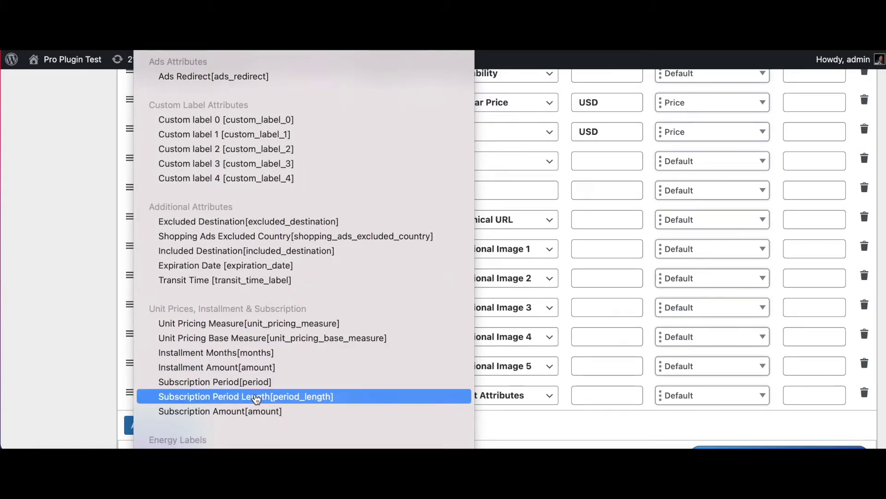
click(231, 383)
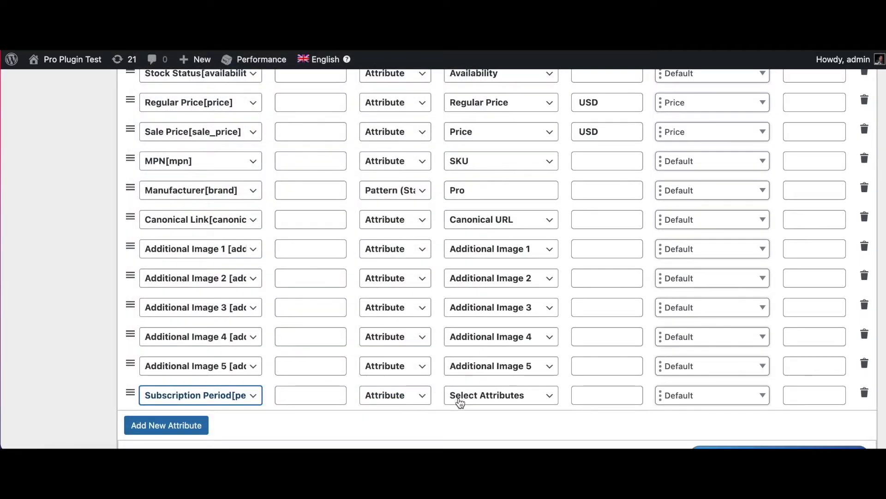
click(490, 396)
scroll(495, 399, down, 15)
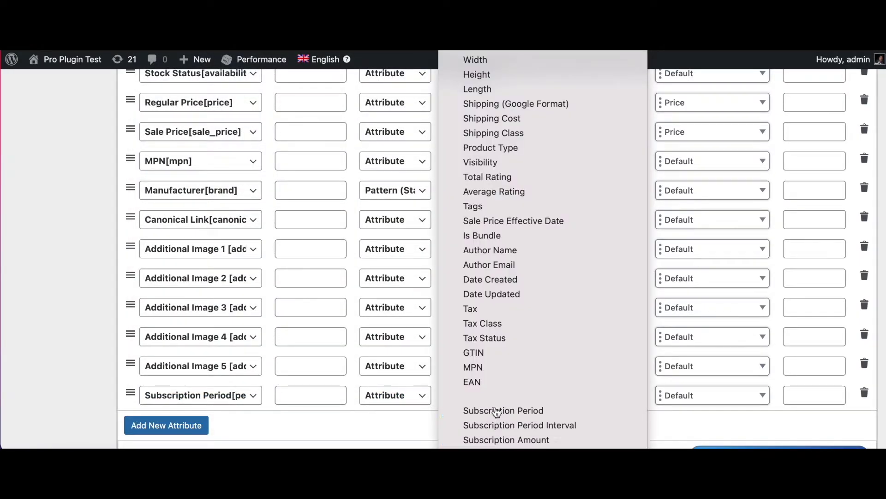
click(497, 410)
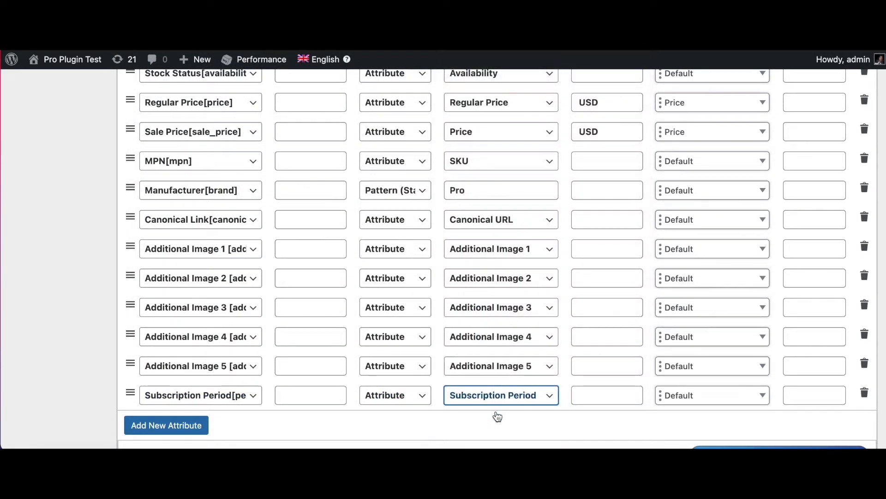
- Add a Subscription Period Length[period_length] attribute to the feed and map it to Subscription Period Interval
click(168, 428)
scroll(267, 406, down, 3)
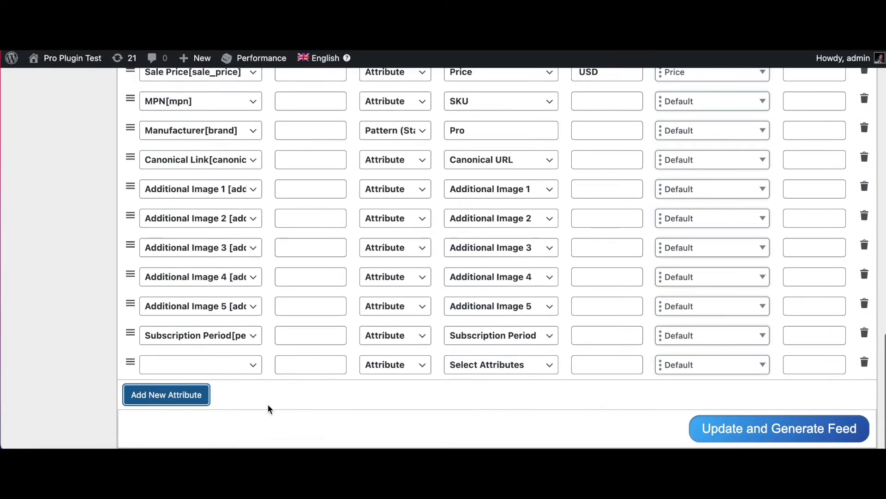
click(208, 367)
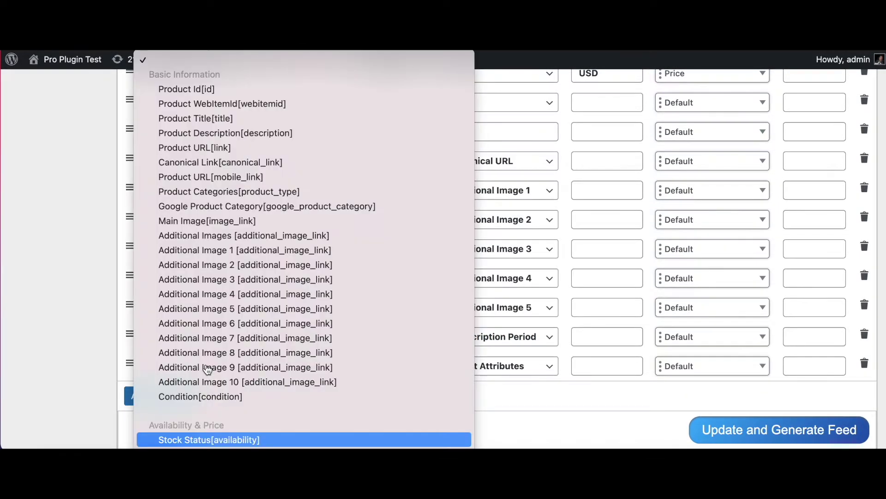
scroll(207, 369, down, 7)
scroll(207, 368, down, 15)
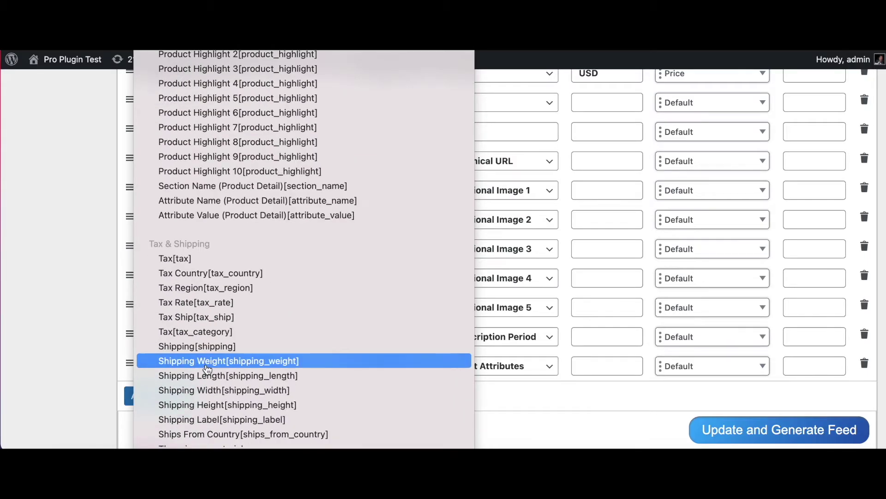
scroll(207, 368, down, 2)
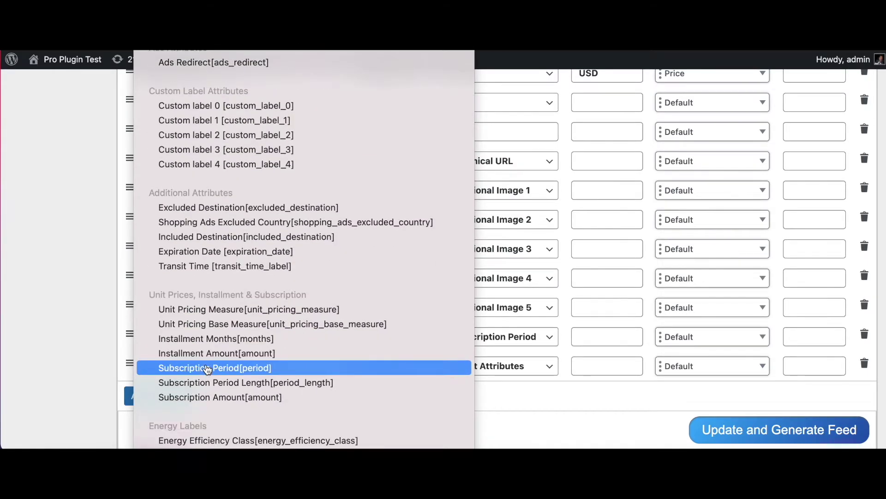
click(194, 385)
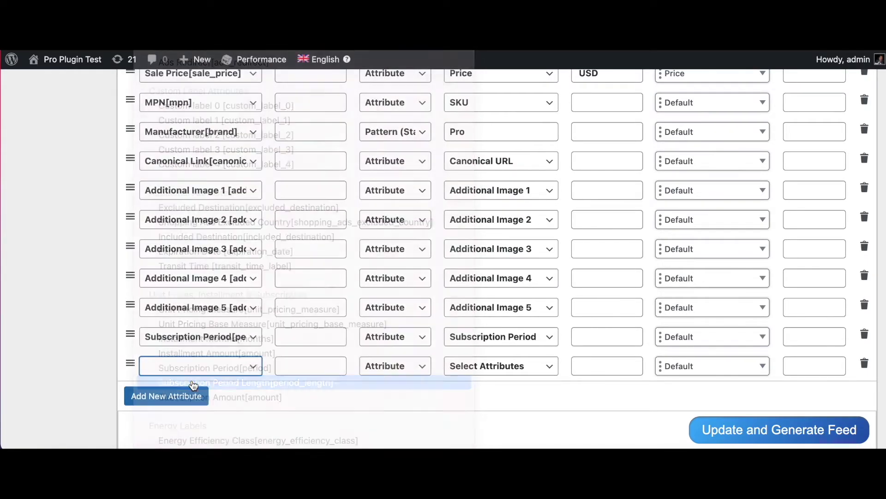
click(511, 372)
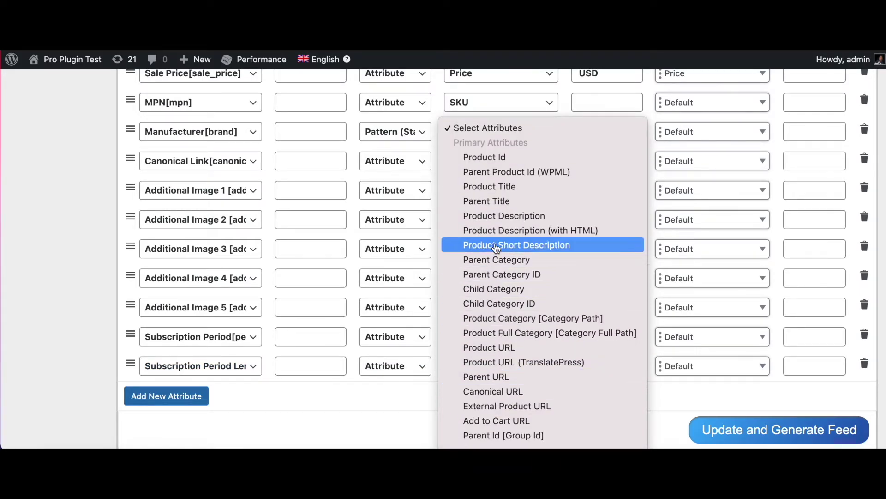
text(su)
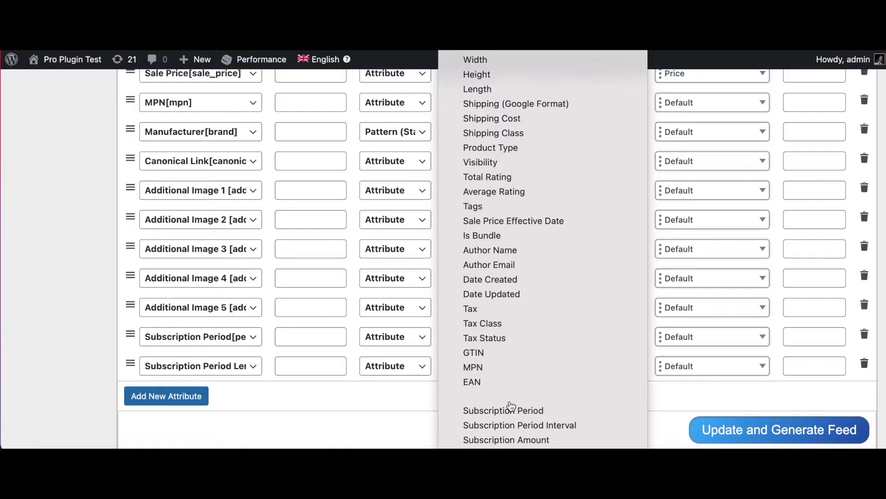
click(511, 424)
- Add a Subscription Amount[amount] attribute mapped to Subscription Amount, and update and generate the feed
click(200, 397)
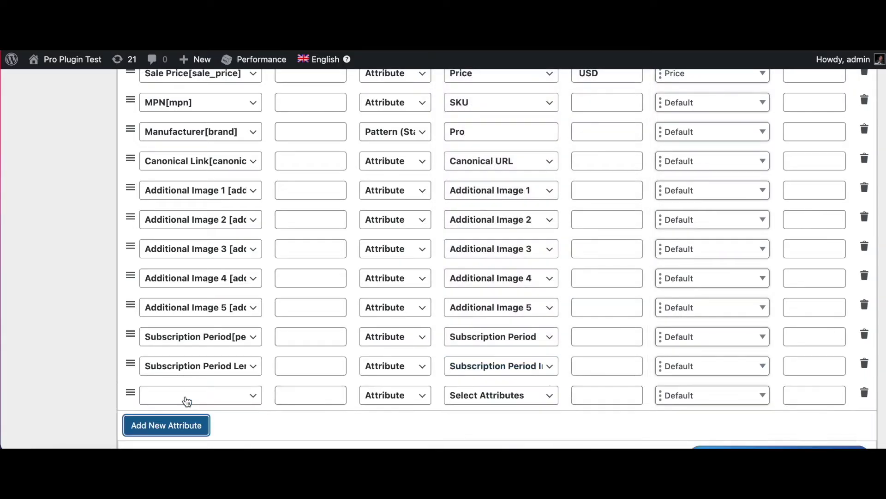
click(222, 397)
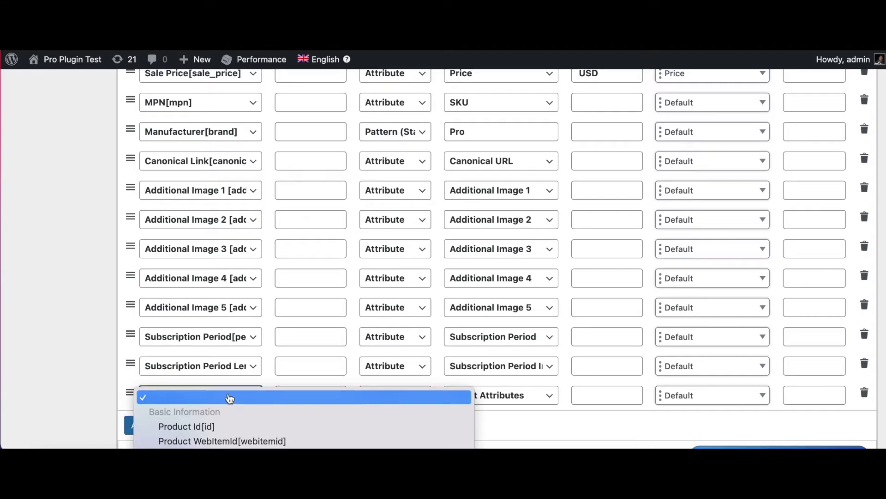
scroll(229, 398, down, 20)
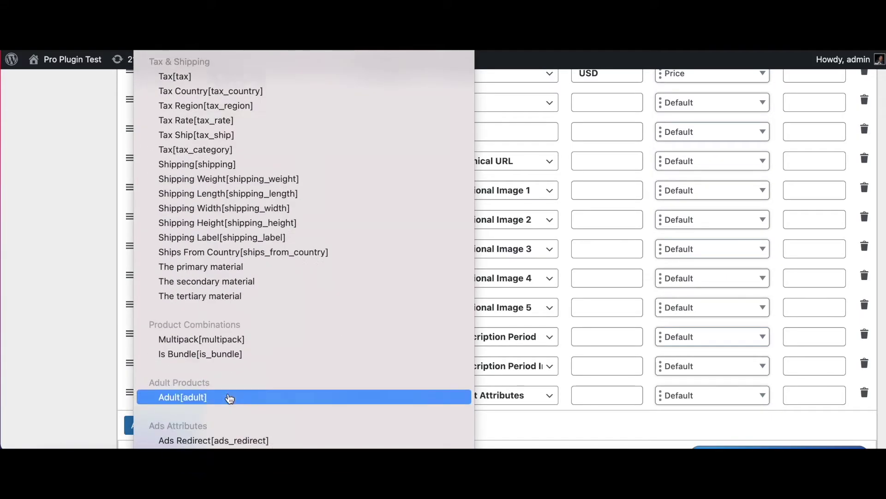
scroll(230, 398, down, 20)
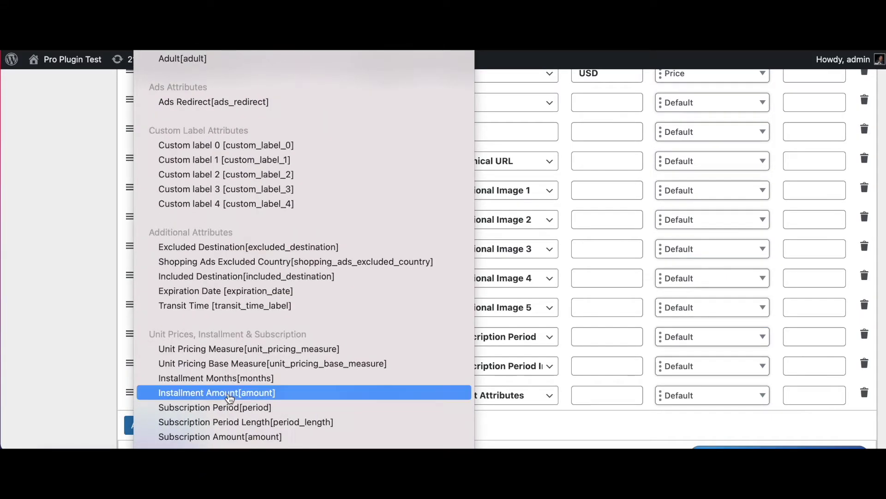
scroll(230, 398, down, 10)
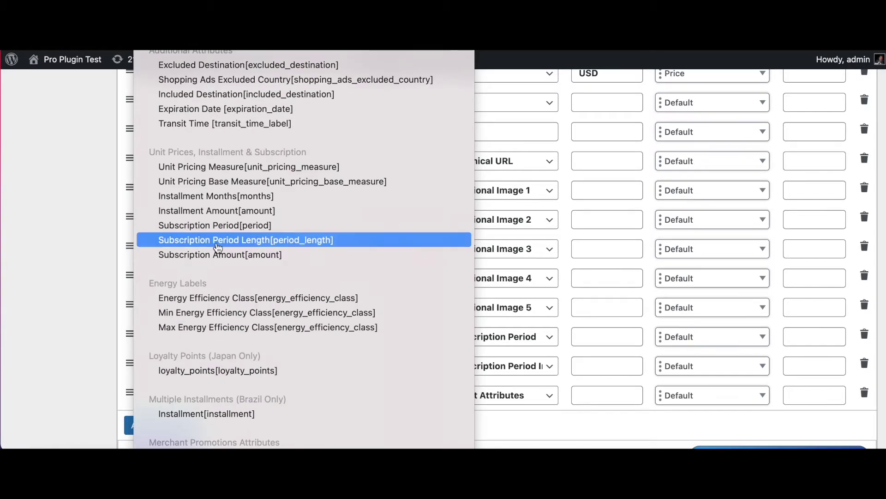
click(213, 255)
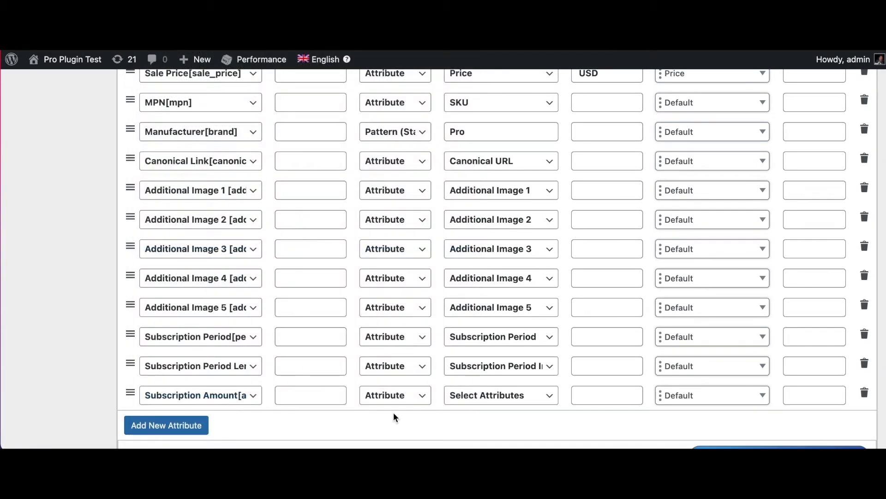
click(511, 400)
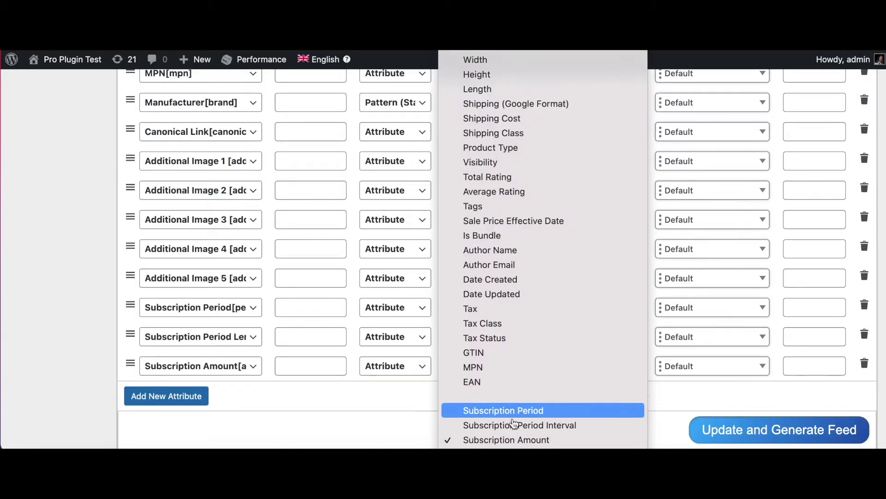
click(508, 440)
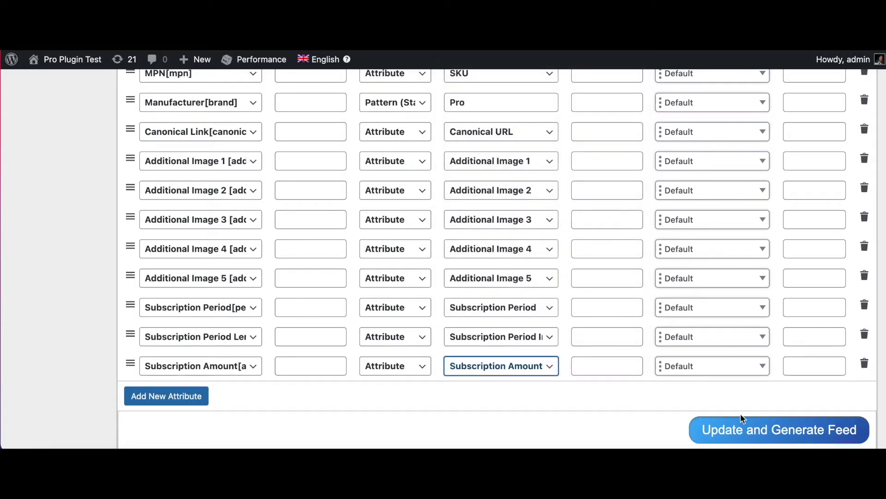
click(749, 432)
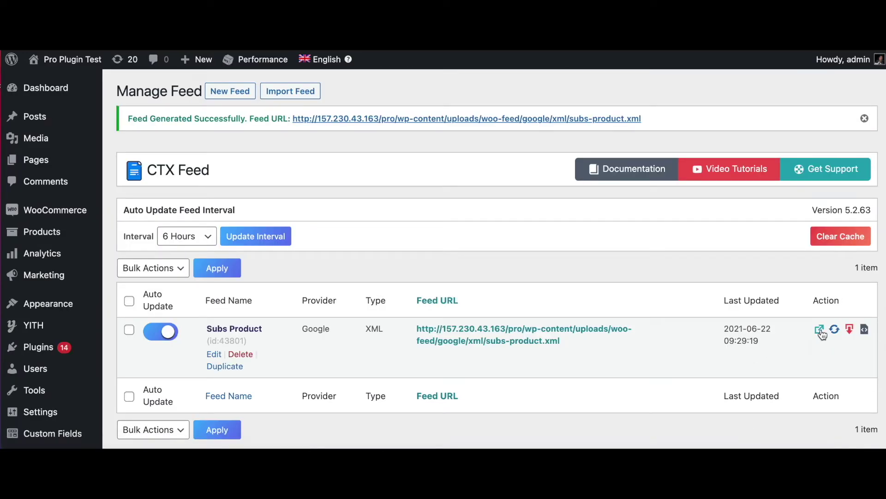
- Open the generated Subs Product XML feed and examine the Magazine item's subscription_cost period, period_length and amount
click(820, 329)
scroll(515, 344, down, 3)
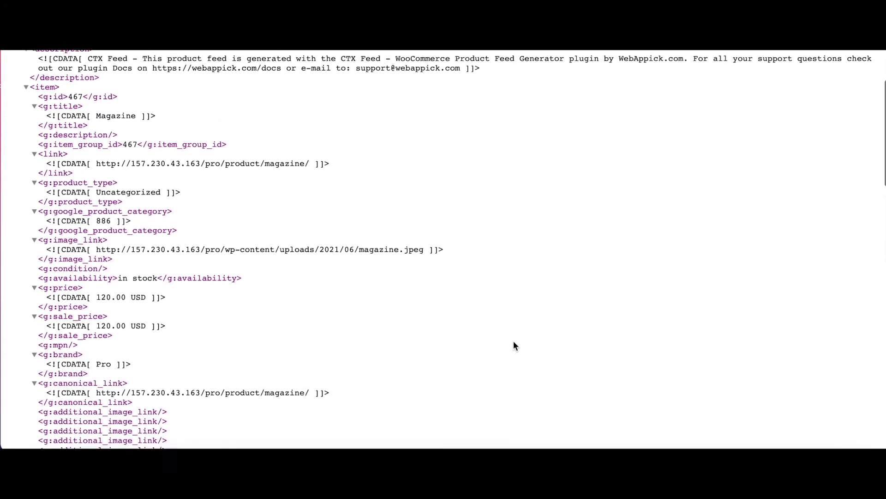
scroll(514, 342, down, 3)
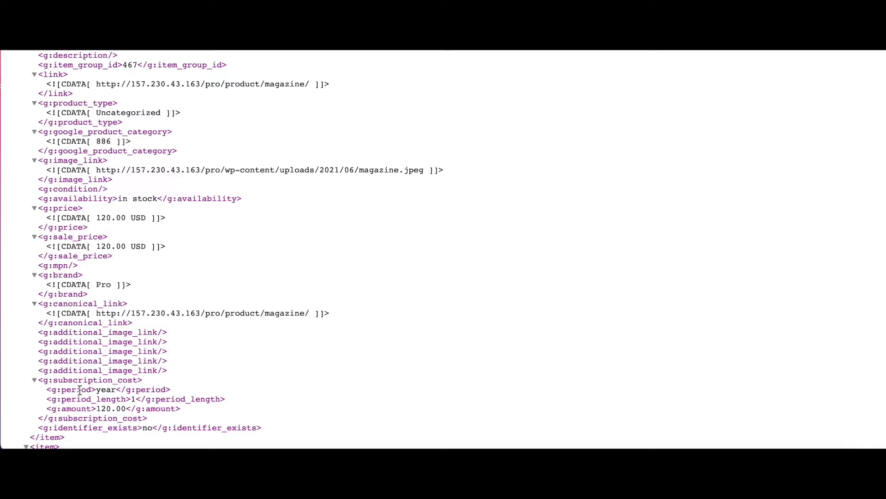
drag(95, 390, 116, 387)
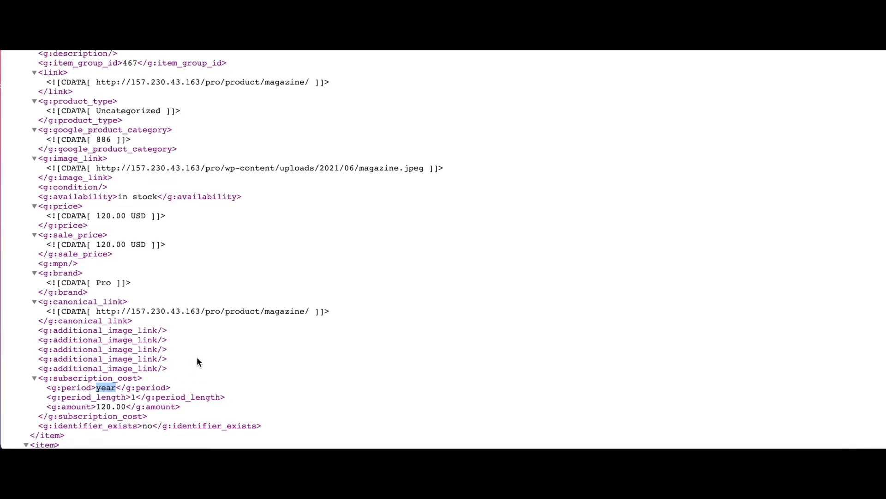
scroll(196, 358, down, 2)
click(132, 367)
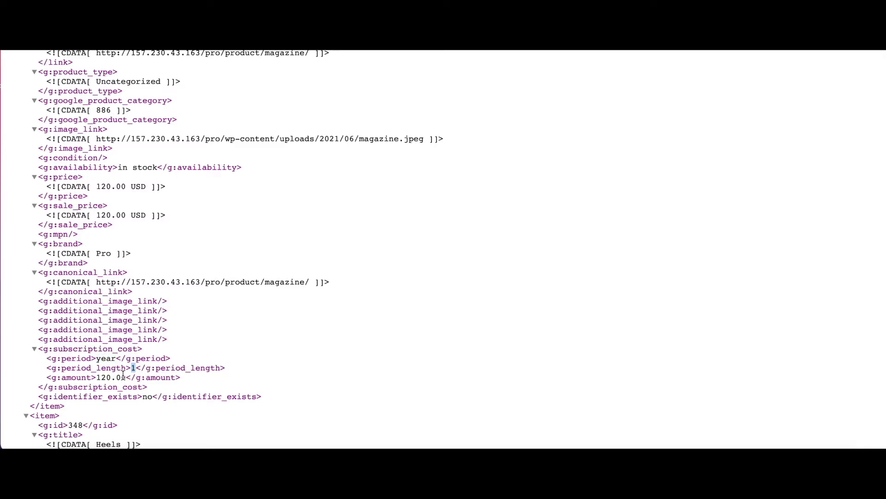
drag(97, 377, 125, 377)
click(126, 377)
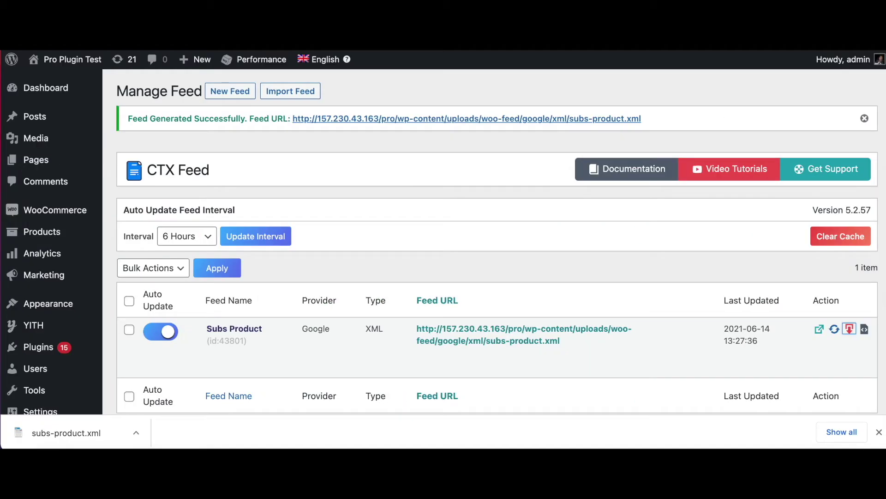
- Edit the Subs Product feed to give the Subscription Amount attribute the suffix USD, and regenerate the feed
click(248, 329)
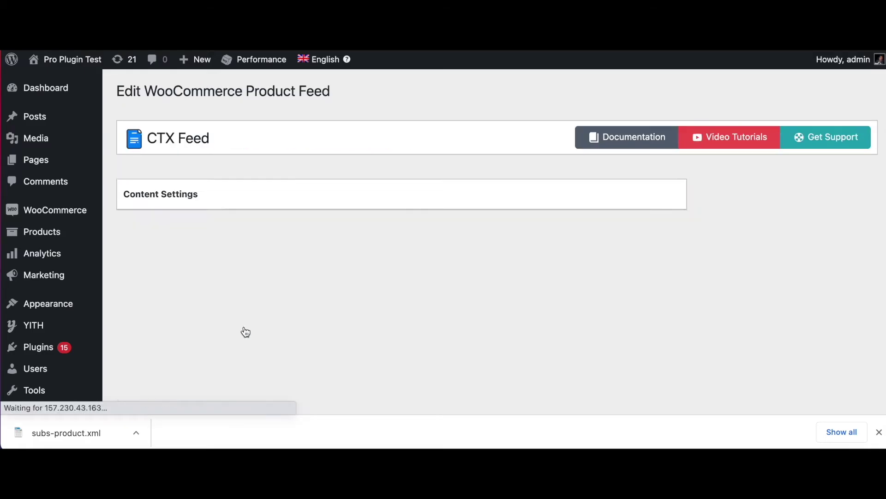
scroll(600, 275, down, 8)
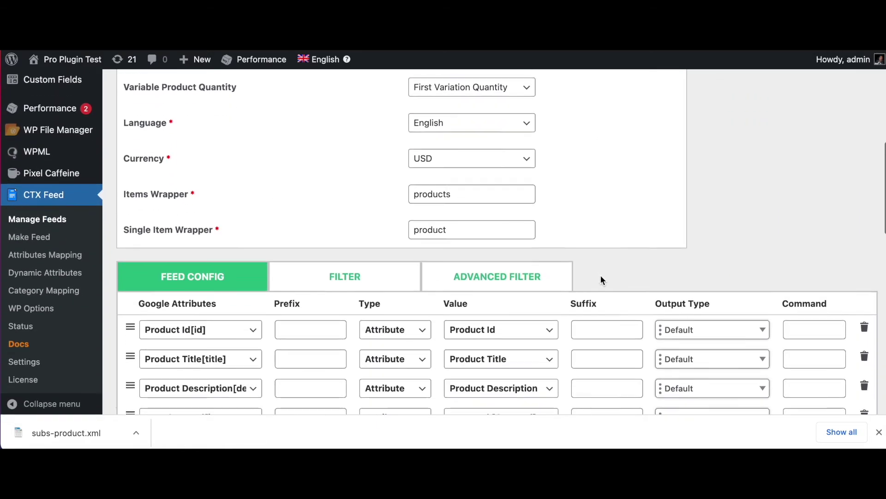
scroll(600, 275, down, 13)
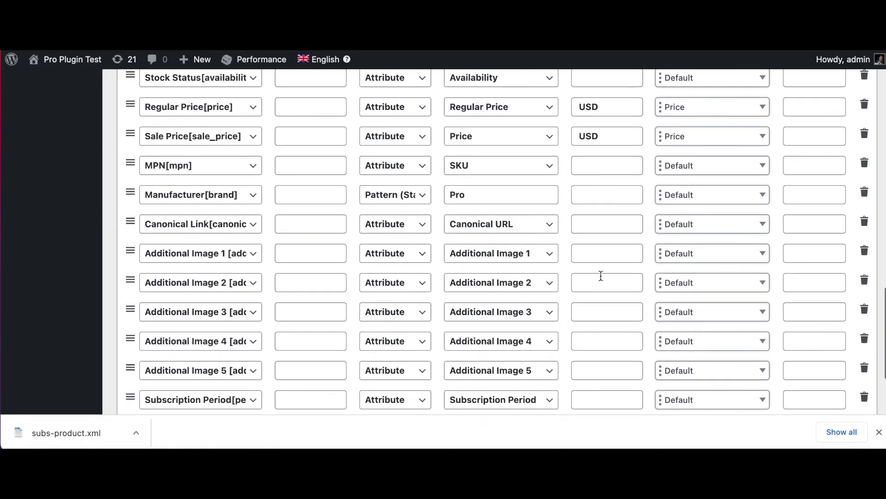
click(590, 362)
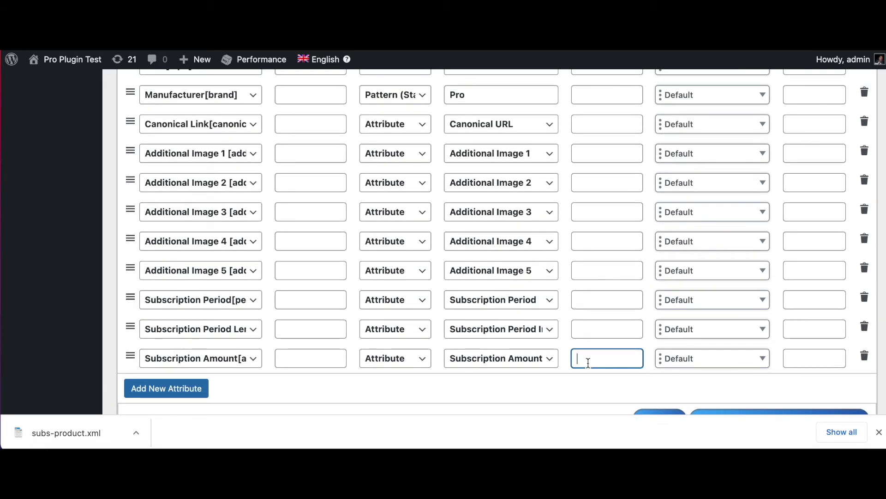
text(USD)
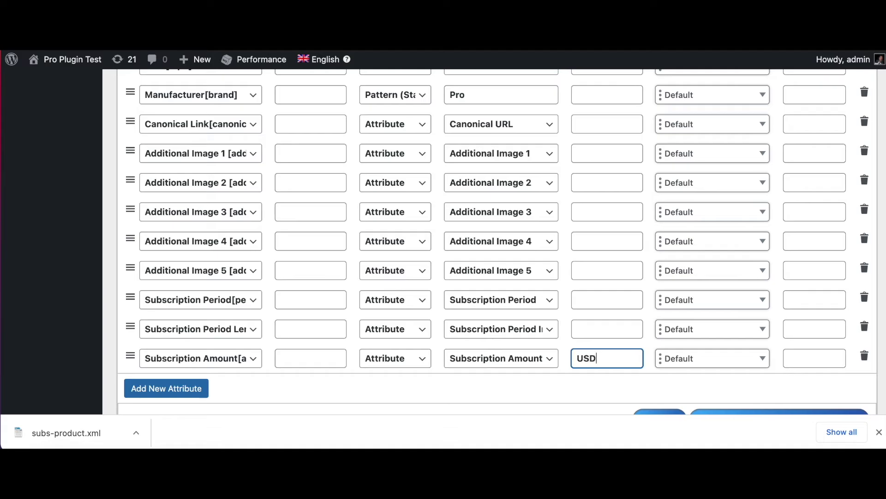
scroll(631, 363, down, 1)
click(751, 400)
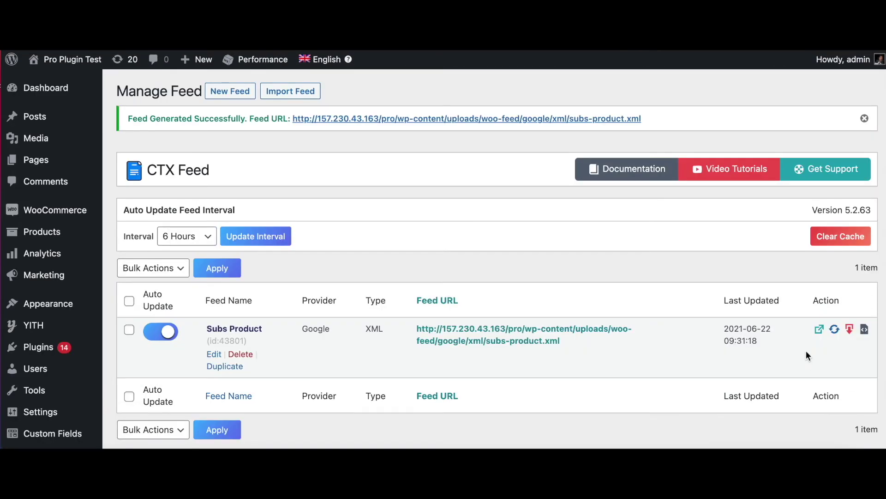
- Open the regenerated XML feed and check the currency of the amount in the Magazine item's subscription_cost
click(820, 329)
scroll(455, 348, down, 4)
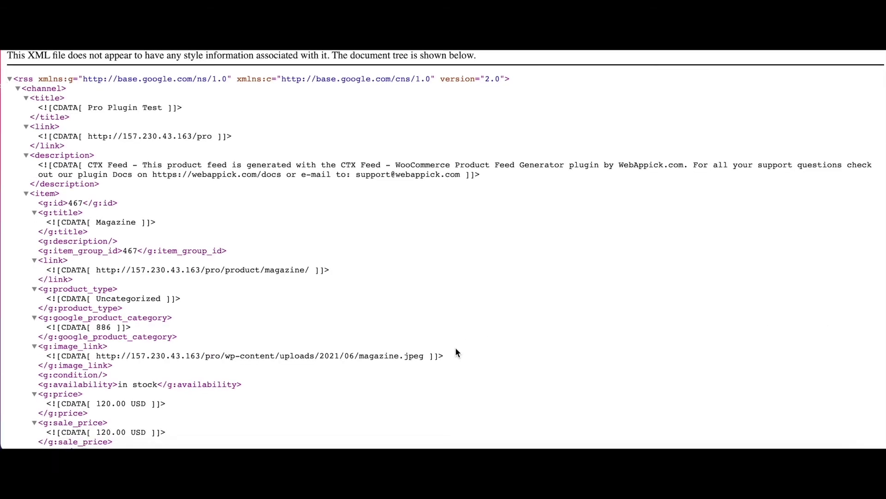
scroll(455, 353, down, 5)
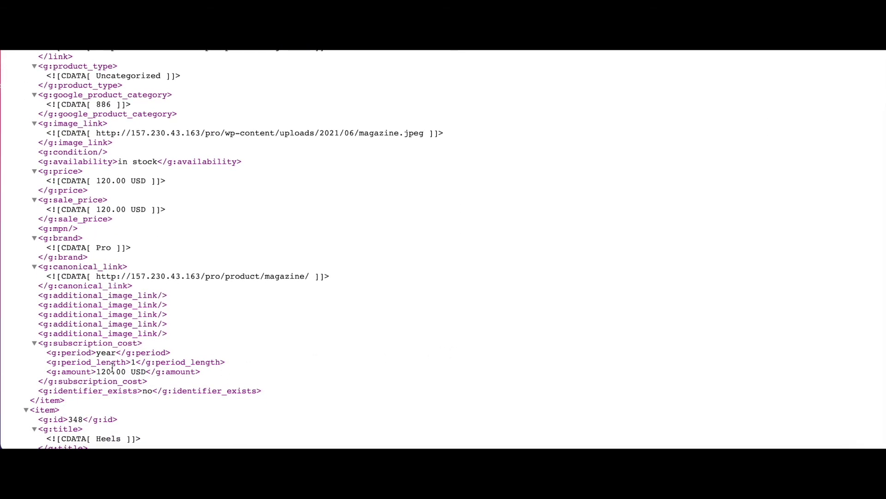
drag(131, 372, 147, 372)
click(156, 383)
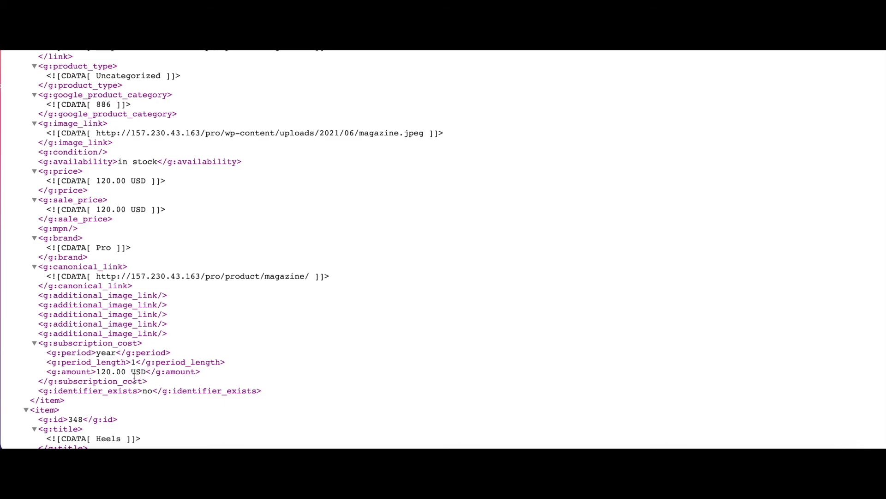